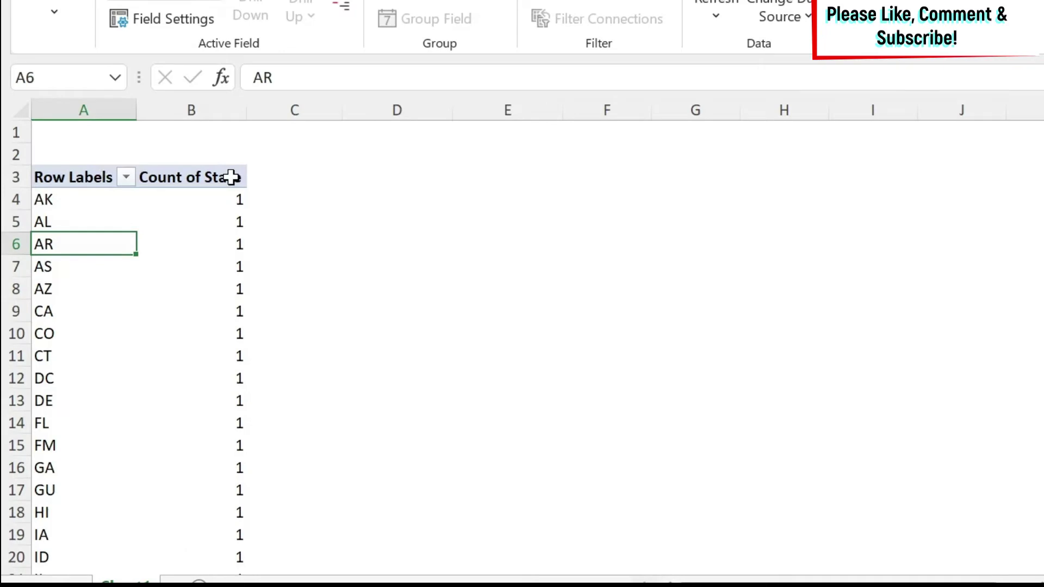
Enter the label 'Total States' in cell A1 above the pivot table.
{"action": "scroll", "coordinate": [88, 301], "scroll_direction": "down", "scroll_amount": 16}
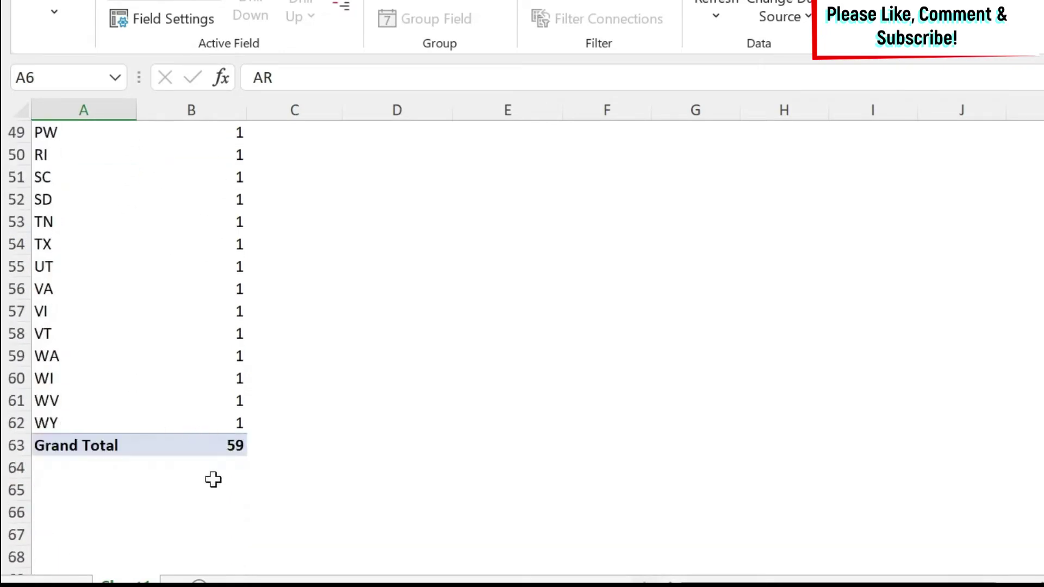
{"action": "scroll", "coordinate": [203, 431], "scroll_direction": "up", "scroll_amount": 5}
{"action": "scroll", "coordinate": [202, 430], "scroll_direction": "up", "scroll_amount": 11}
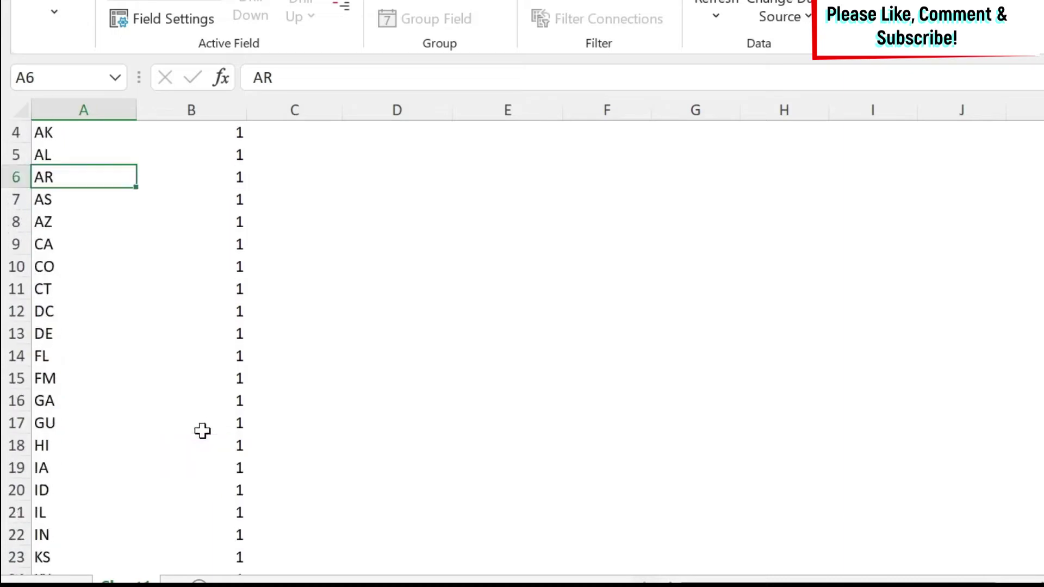
{"action": "left_click", "coordinate": [94, 131]}
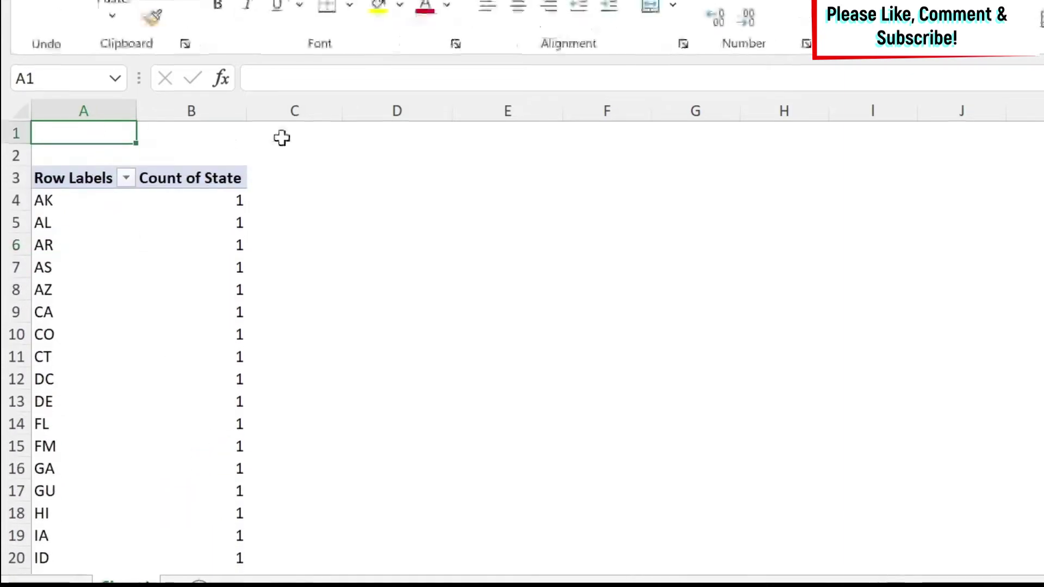
{"action": "type", "text": "TOtal"}
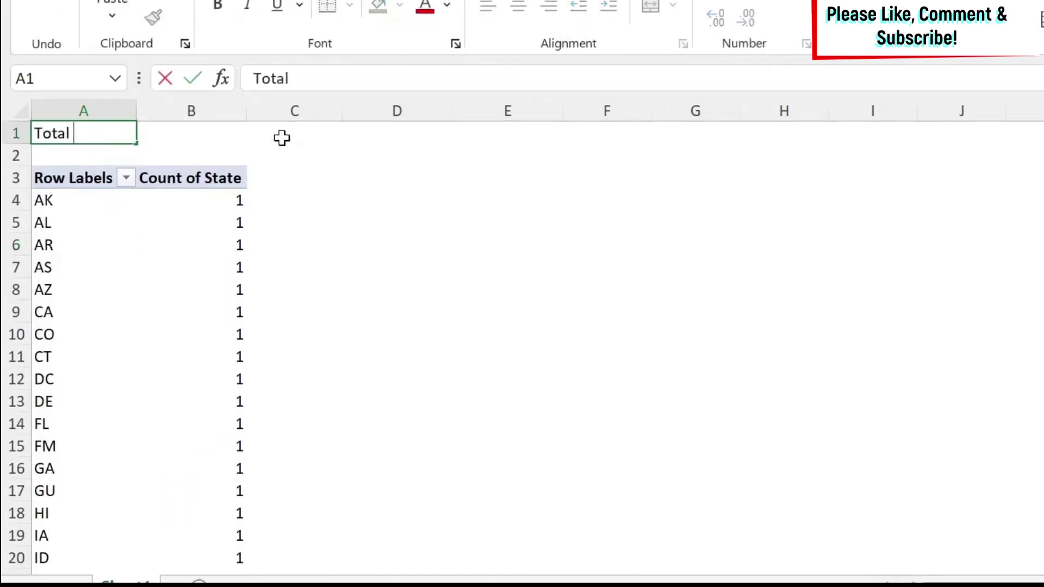
{"action": "type", "text": " States"}
{"action": "key", "text": "Tab"}
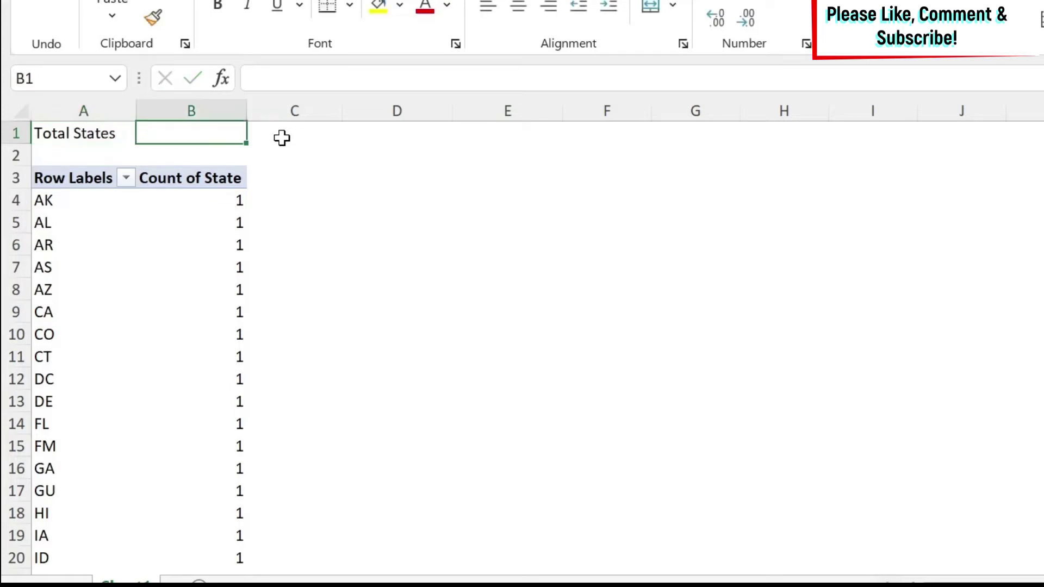
Make B1 a GETPIVOTDATA formula referencing the pivot's grand total of 59.
{"action": "type", "text": "="}
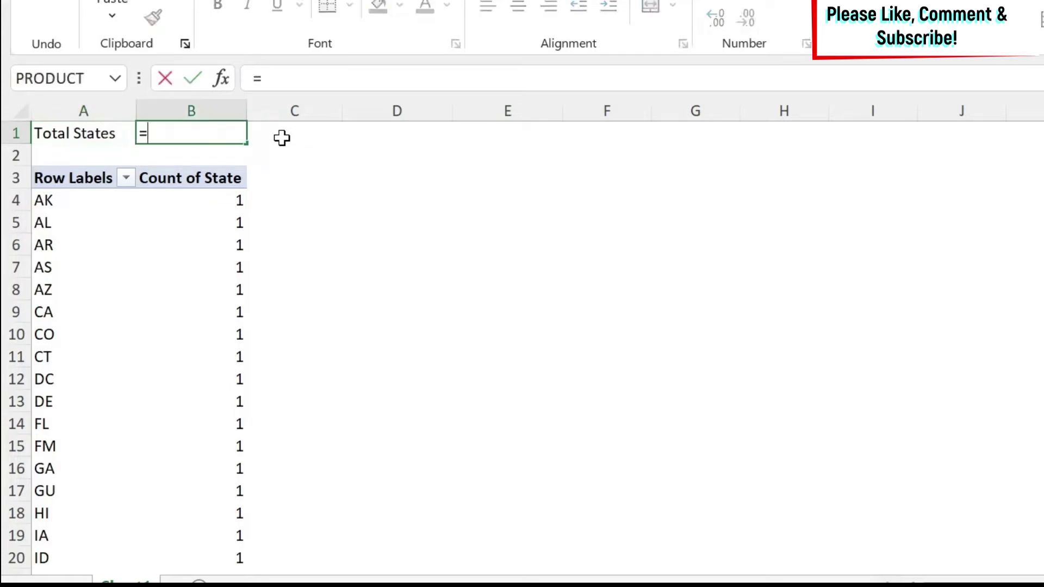
{"action": "scroll", "coordinate": [150, 333], "scroll_direction": "down", "scroll_amount": 9}
{"action": "scroll", "coordinate": [150, 333], "scroll_direction": "down", "scroll_amount": 9}
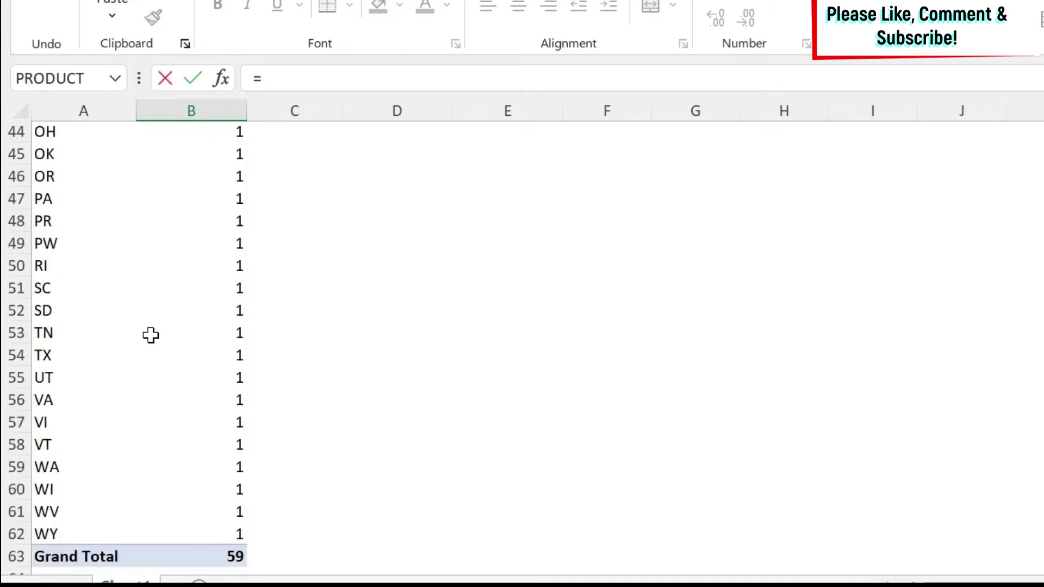
{"action": "left_click", "coordinate": [229, 313]}
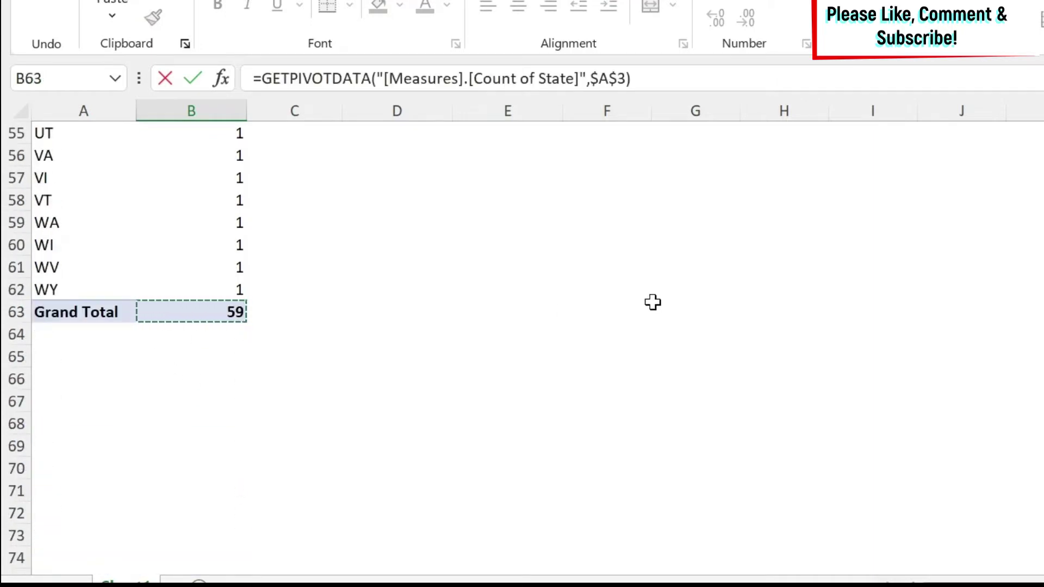
{"action": "key", "text": "Return"}
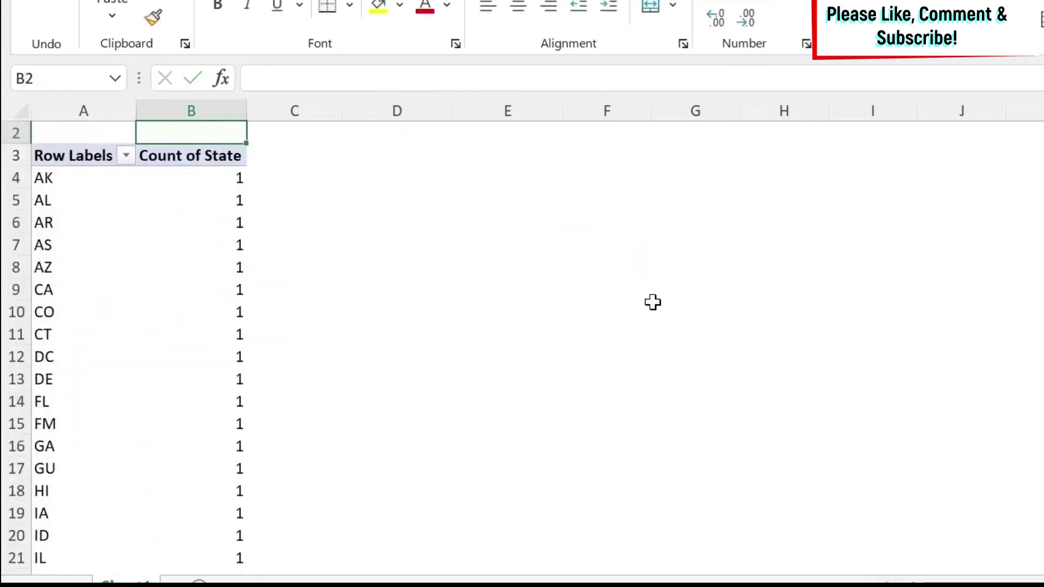
{"action": "scroll", "coordinate": [466, 283], "scroll_direction": "up", "scroll_amount": 1}
{"action": "left_click", "coordinate": [192, 140]}
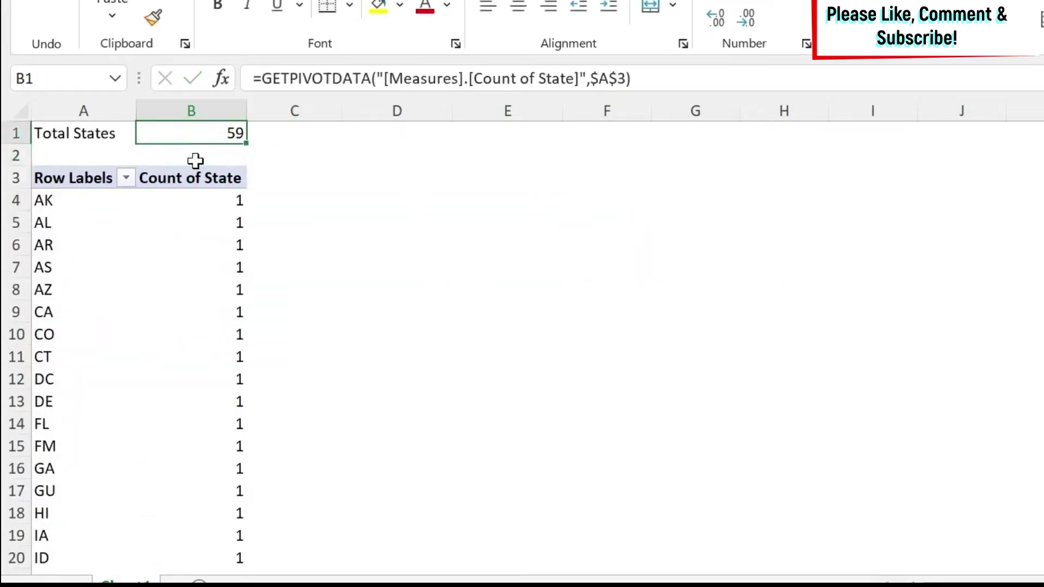
{"action": "left_click", "coordinate": [179, 233]}
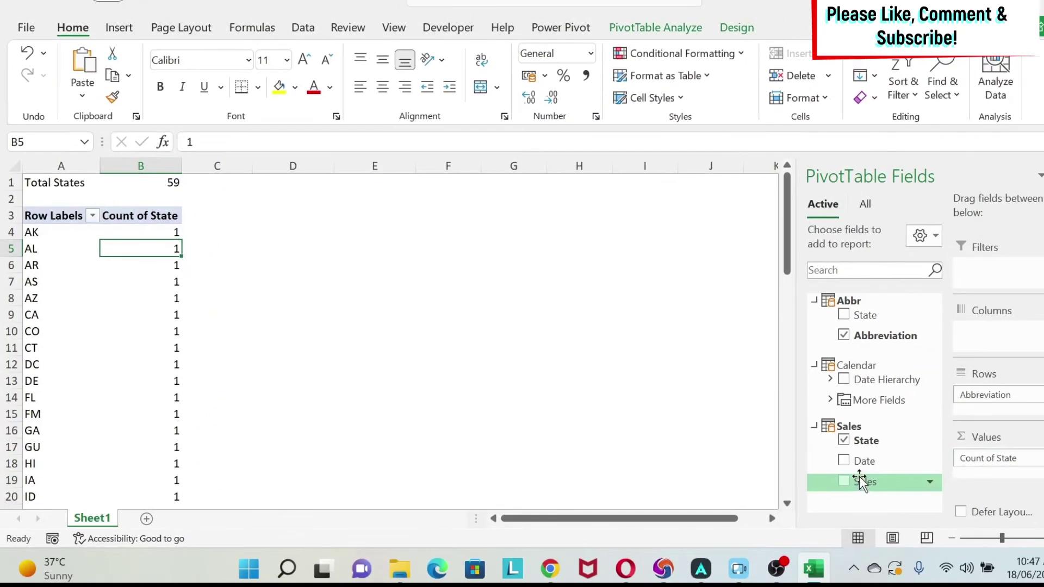
Add the Sales field to the pivot's Values area so each state shows Sum of Sales.
{"action": "left_click_drag", "start_coordinate": [860, 482], "coordinate": [707, 467]}
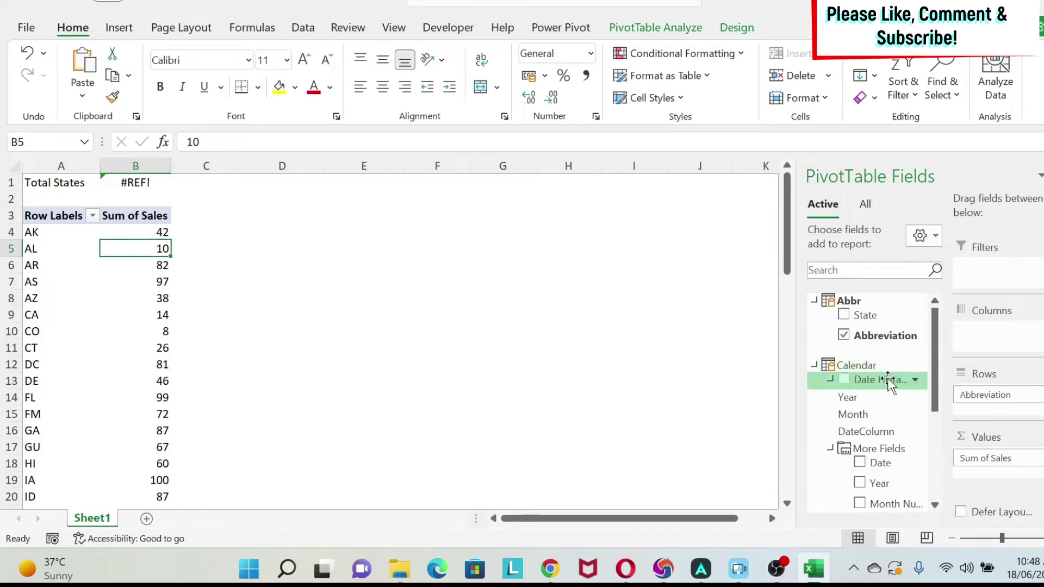
{"action": "scroll", "coordinate": [888, 381], "scroll_direction": "down", "scroll_amount": 3}
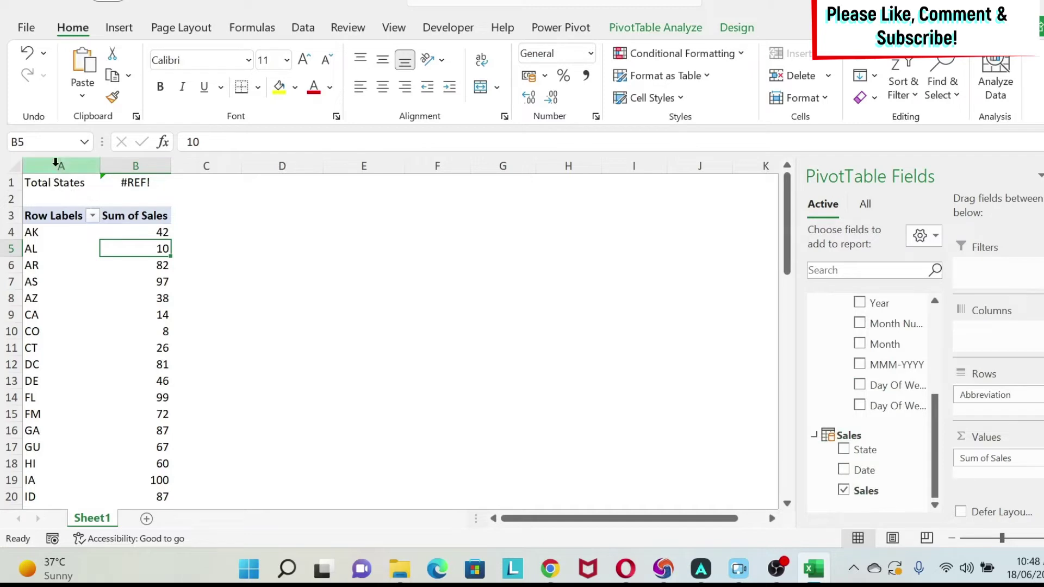
Copy columns A:B and paste the pivot table into column D.
{"action": "left_click_drag", "start_coordinate": [57, 166], "coordinate": [136, 166]}
{"action": "key", "text": "ctrl+c"}
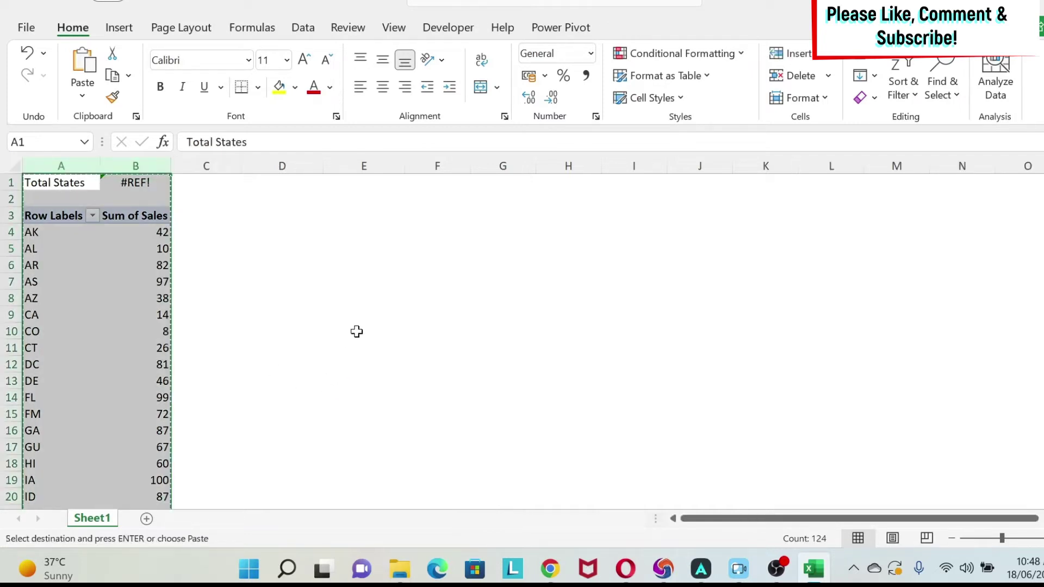
{"action": "left_click", "coordinate": [283, 165]}
{"action": "key", "text": "ctrl+v"}
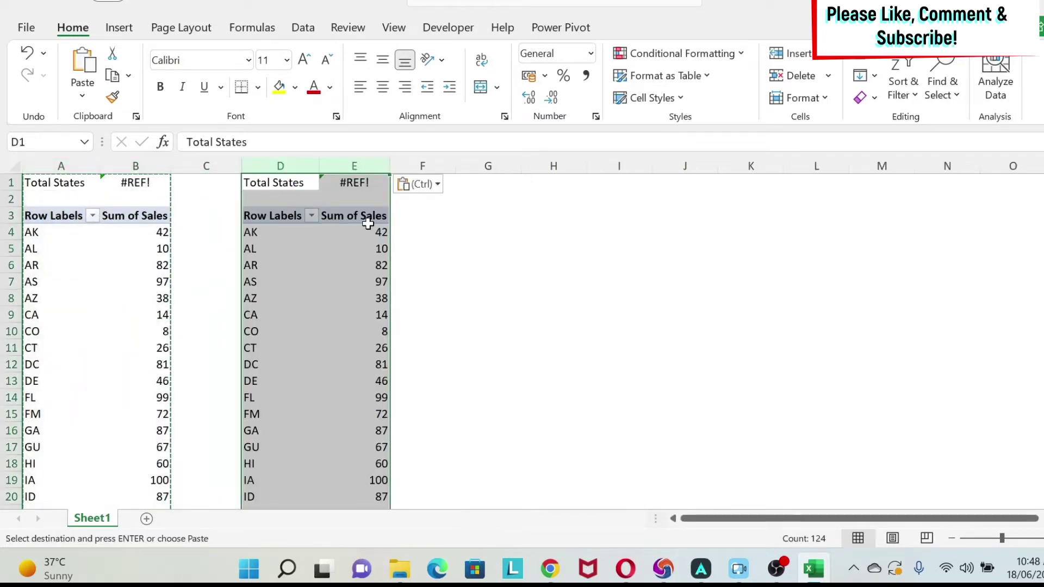
{"action": "left_click", "coordinate": [362, 235]}
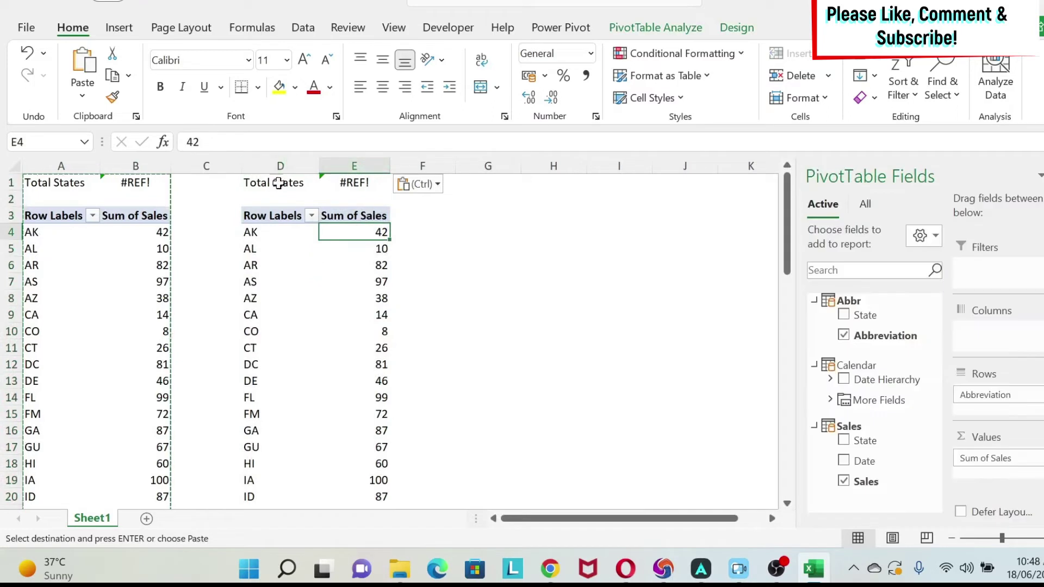
Clear the copied Total States label and #REF! cells in D1:F1.
{"action": "left_click_drag", "start_coordinate": [276, 182], "coordinate": [403, 181]}
{"action": "key", "text": "Delete"}
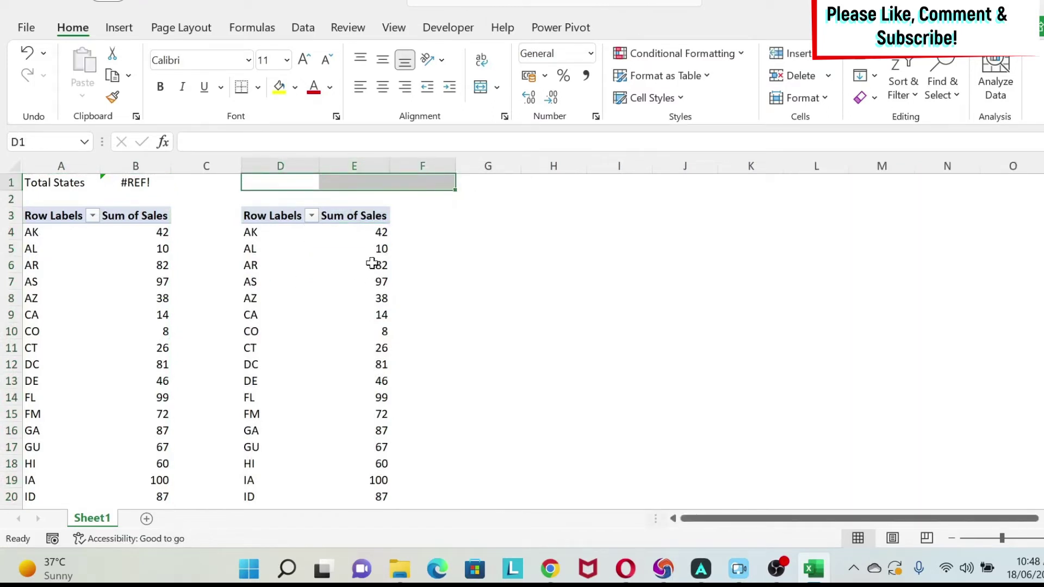
{"action": "left_click", "coordinate": [357, 246]}
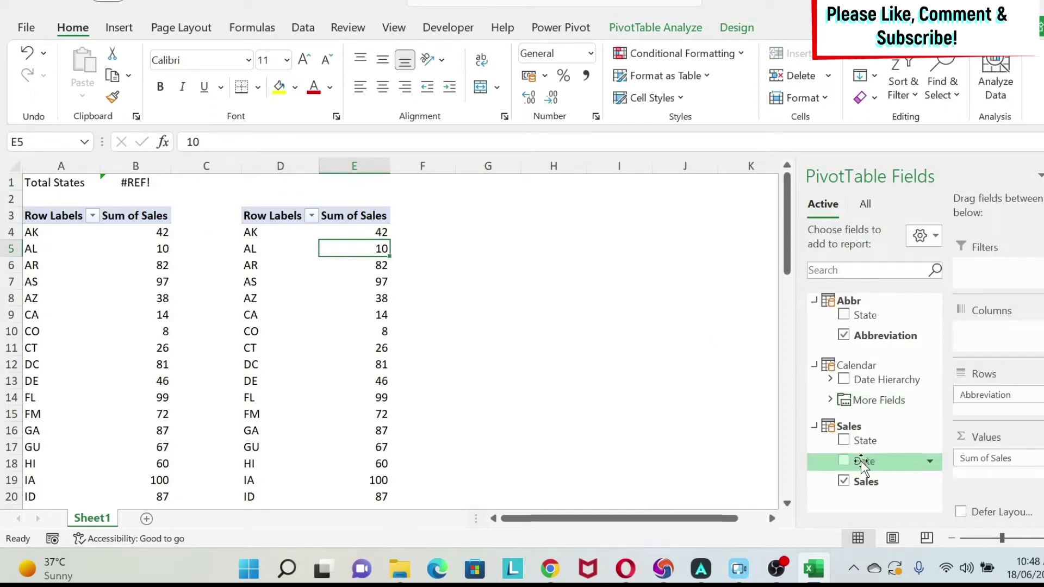
Switch the copied pivot's values to Count of State and remove Abbreviation from Rows, leaving 59.
{"action": "left_click_drag", "start_coordinate": [865, 440], "coordinate": [712, 438]}
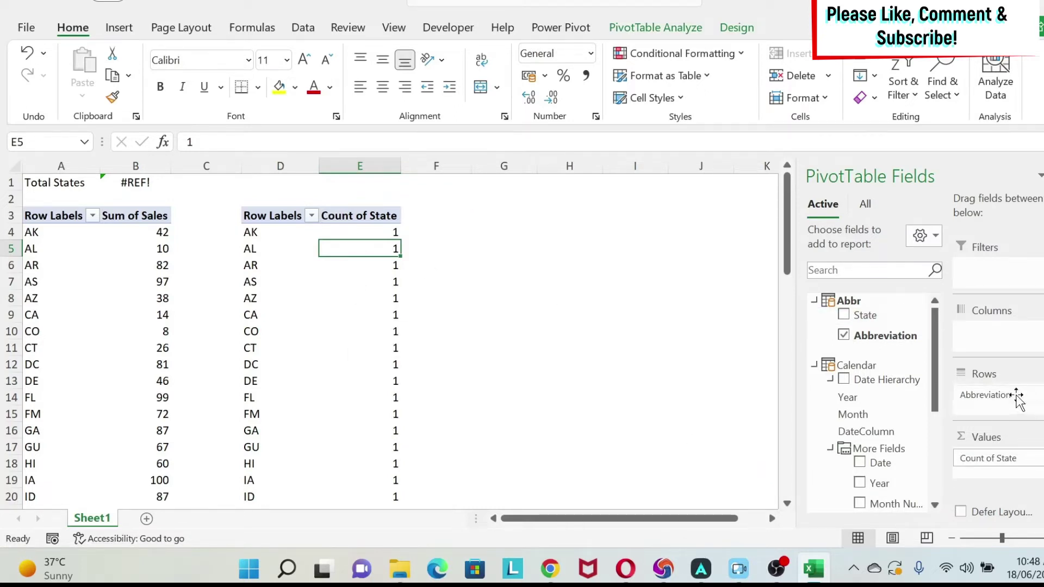
{"action": "left_click_drag", "start_coordinate": [1014, 396], "coordinate": [723, 349]}
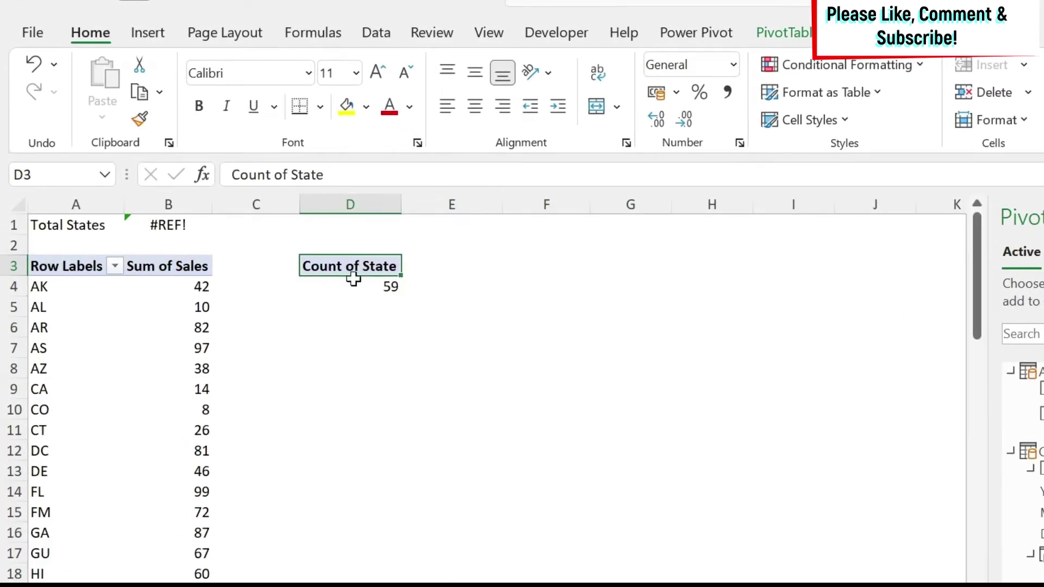
{"action": "left_click", "coordinate": [351, 281]}
Convert the second pivot with OLAP Tools > Convert to Formulas and check D4's CUBEVALUE shows 59.
{"action": "left_click", "coordinate": [783, 32]}
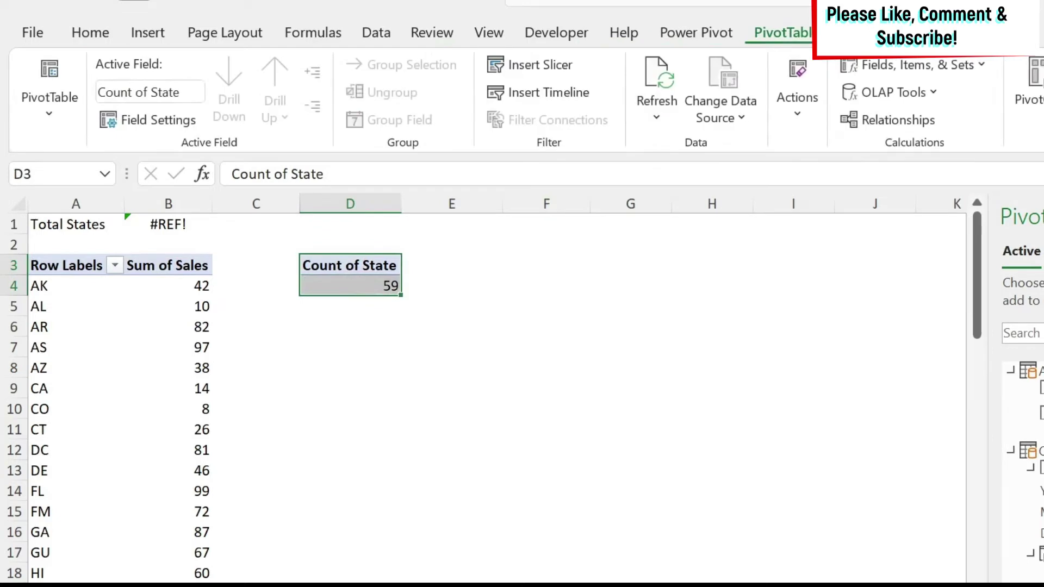
{"action": "left_click", "coordinate": [914, 94]}
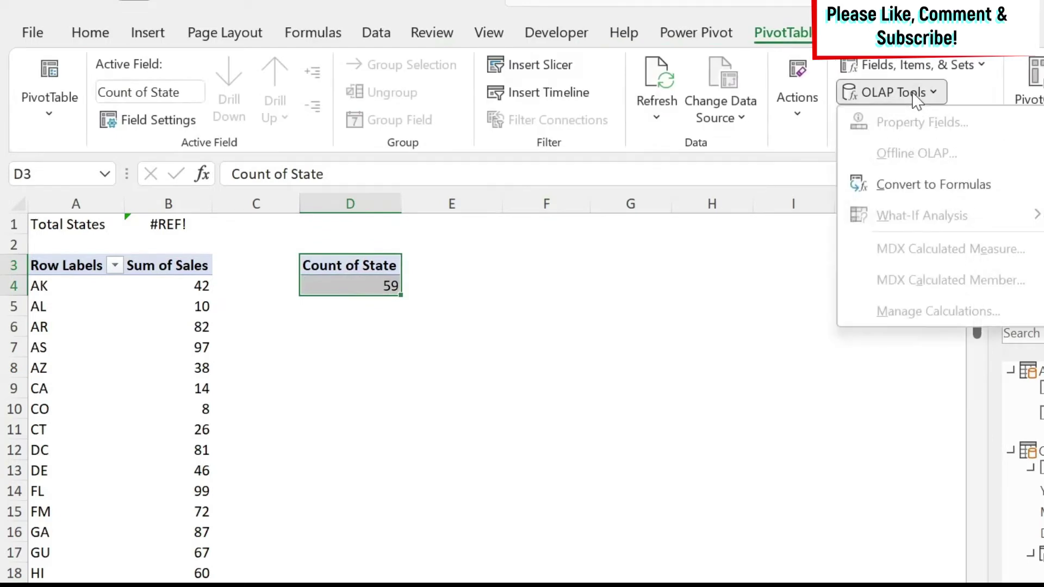
{"action": "left_click", "coordinate": [925, 185]}
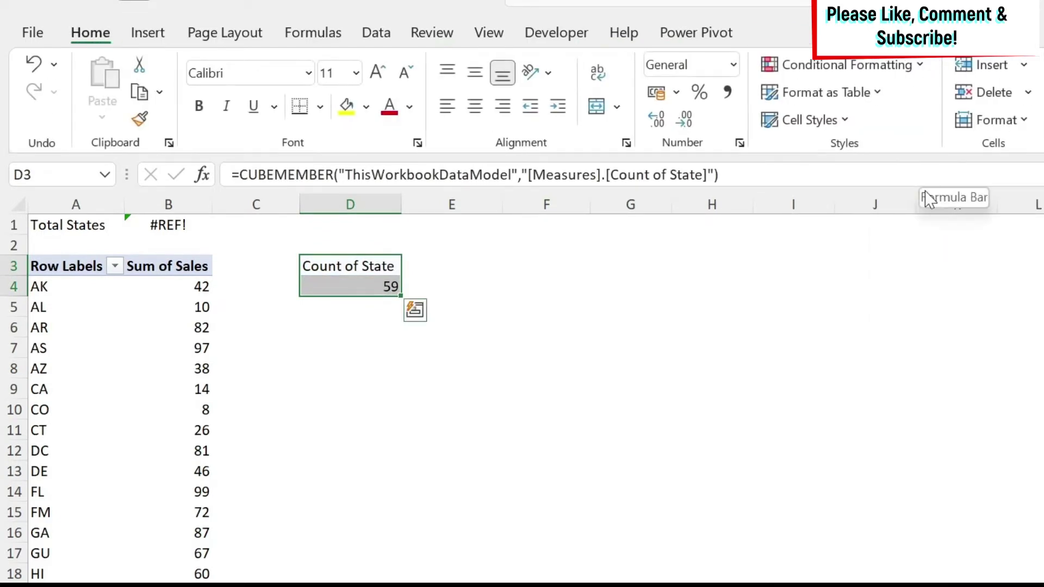
{"action": "left_click", "coordinate": [376, 286]}
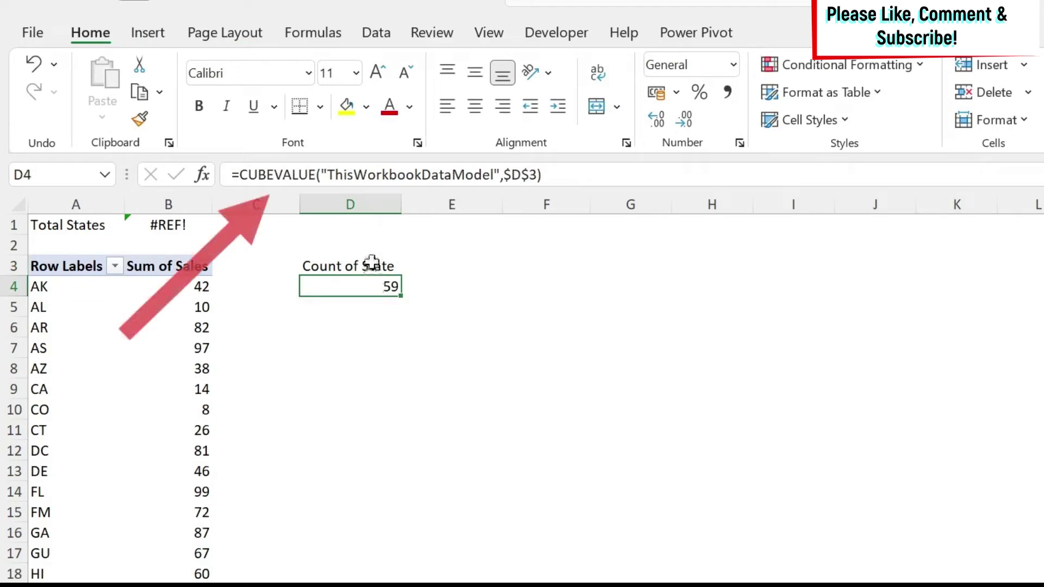
{"action": "left_click_drag", "start_coordinate": [371, 264], "coordinate": [362, 283]}
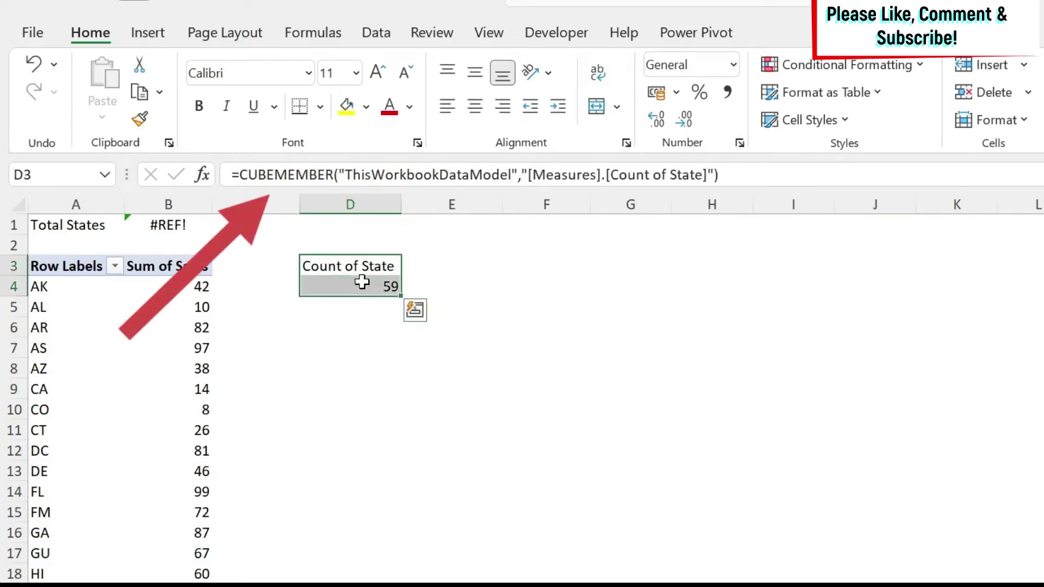
{"action": "left_click", "coordinate": [363, 264]}
{"action": "left_click", "coordinate": [379, 282]}
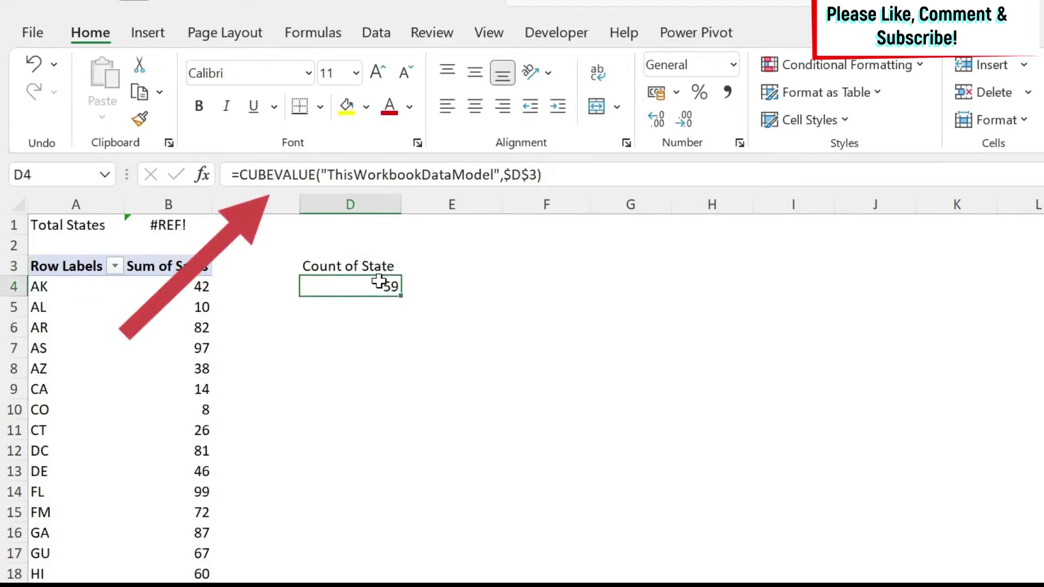
{"action": "left_click", "coordinate": [514, 175]}
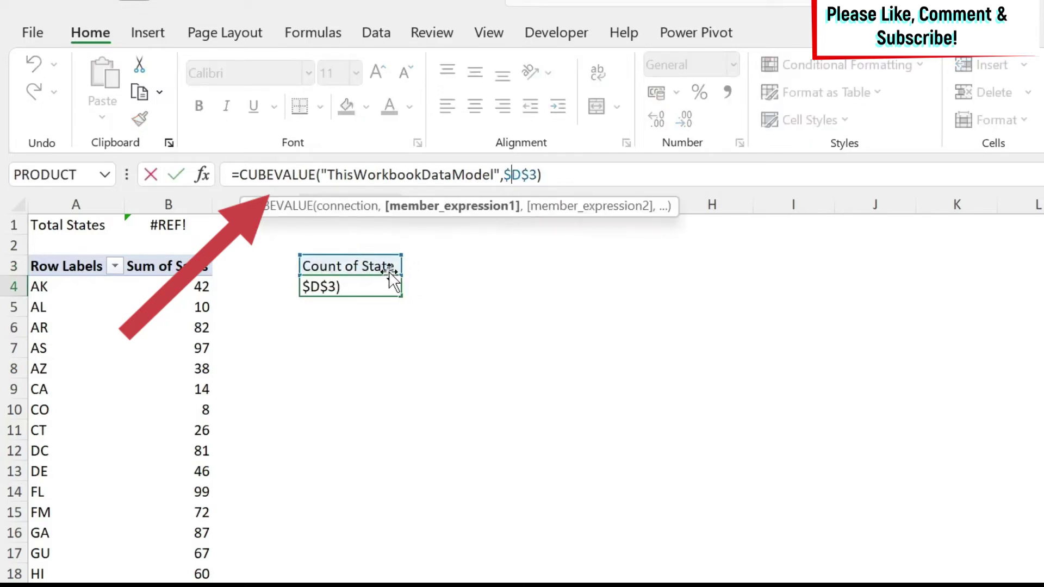
{"action": "key", "text": "Escape"}
{"action": "left_click", "coordinate": [380, 259]}
{"action": "key", "text": "Delete"}
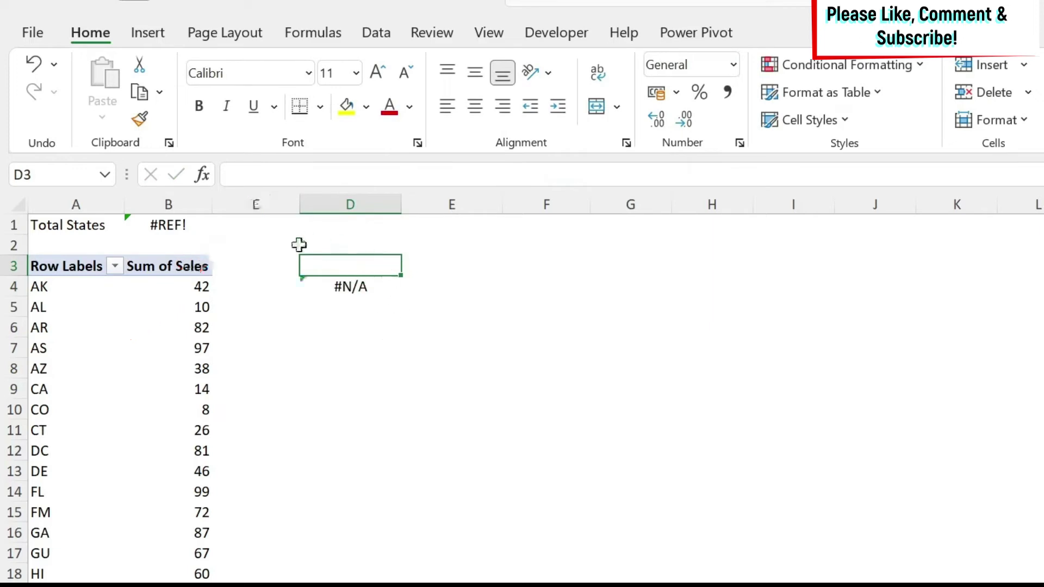
{"action": "key", "text": "ctrl+z"}
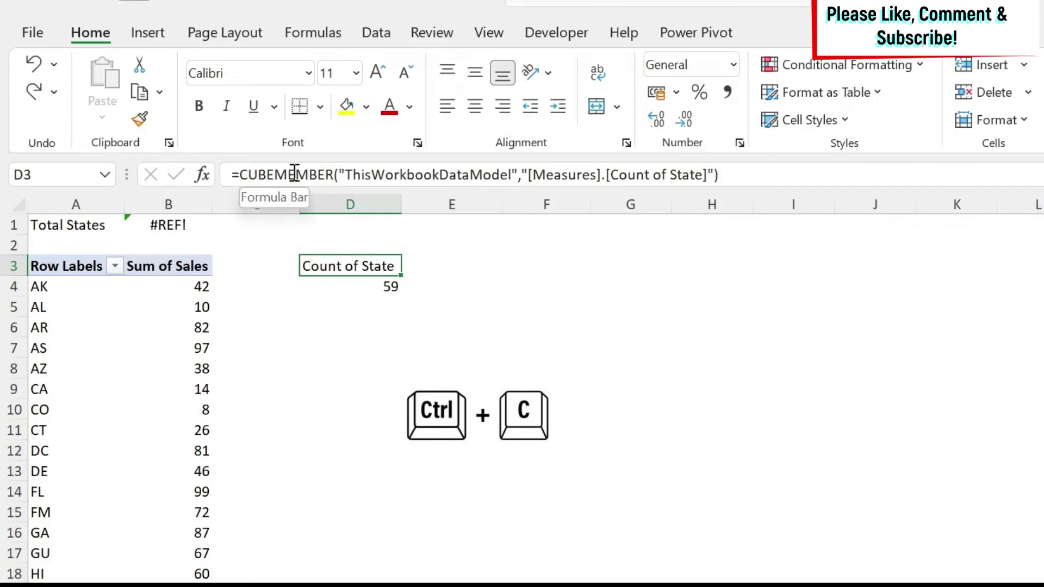
Replace the $D$3 reference in D4's CUBEVALUE with D3's CUBEMEMBER formula text.
{"action": "left_click_drag", "start_coordinate": [243, 174], "coordinate": [811, 174]}
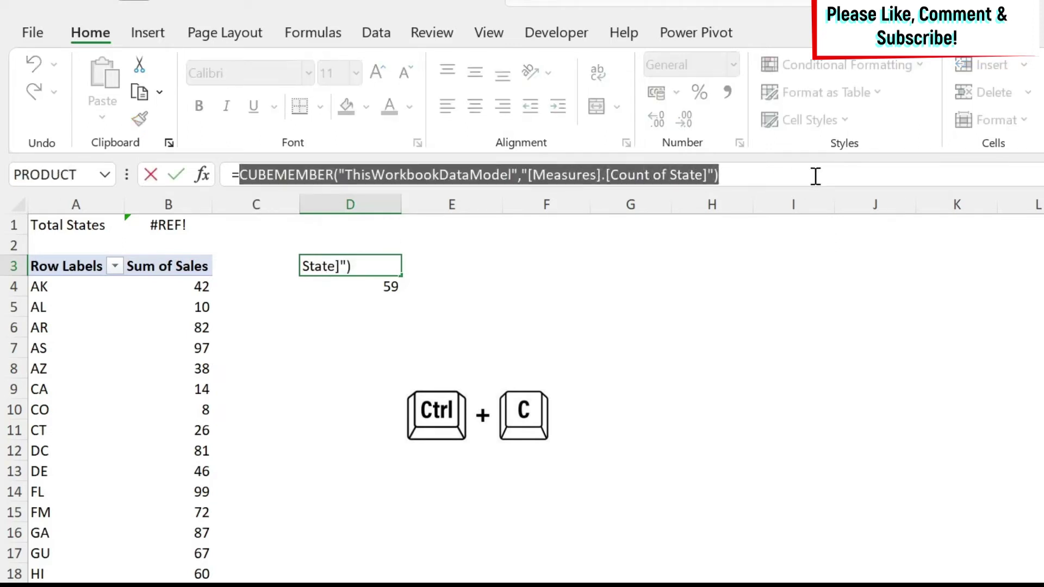
{"action": "key", "text": "Escape"}
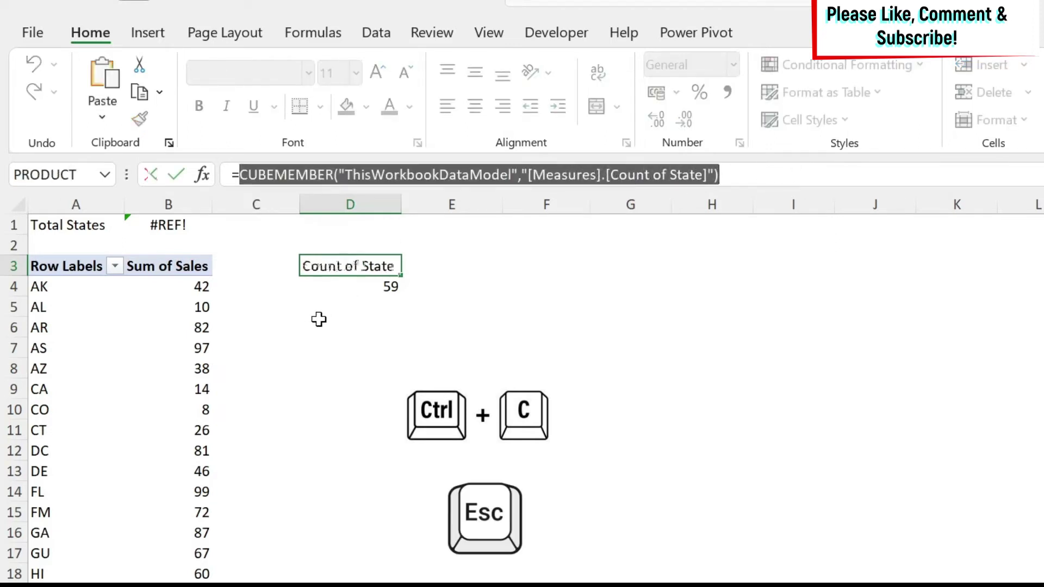
{"action": "key", "text": "Down"}
{"action": "left_click_drag", "start_coordinate": [506, 175], "coordinate": [540, 175]}
{"action": "key", "text": "ctrl+v"}
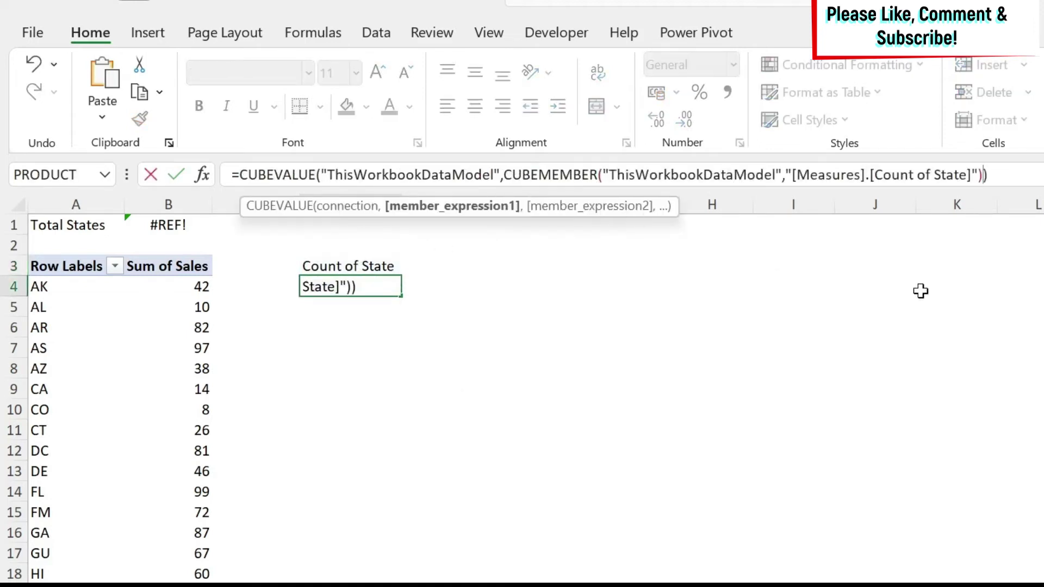
{"action": "key", "text": "Return"}
{"action": "left_click", "coordinate": [376, 262]}
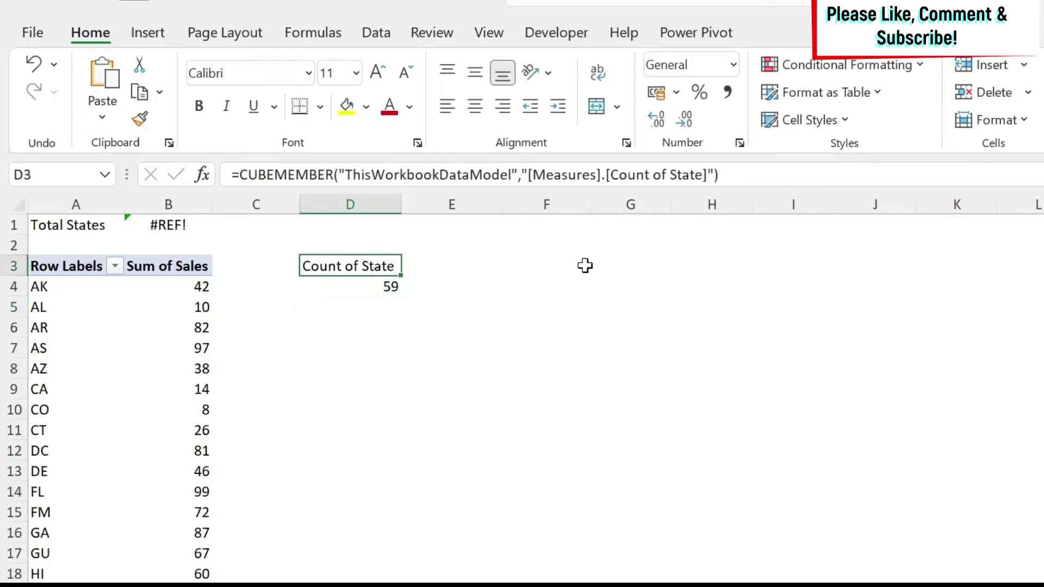
{"action": "left_click", "coordinate": [359, 286]}
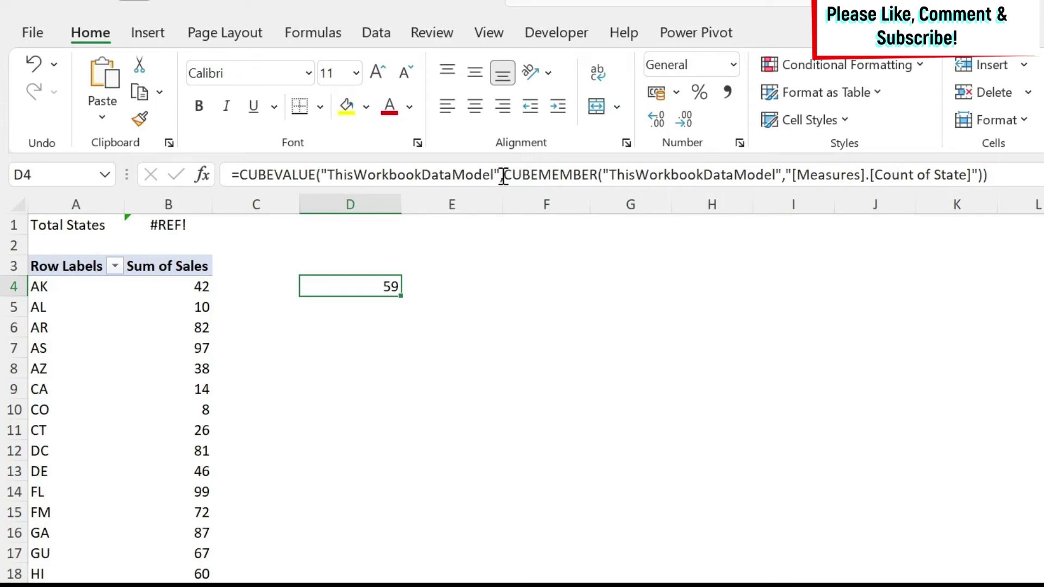
Simplify D4 to =CUBEVALUE("ThisWorkbookDataModel","[Measures].[Count of State]") by deleting the CUBEMEMBER wrapper.
{"action": "left_click_drag", "start_coordinate": [505, 174], "coordinate": [789, 175]}
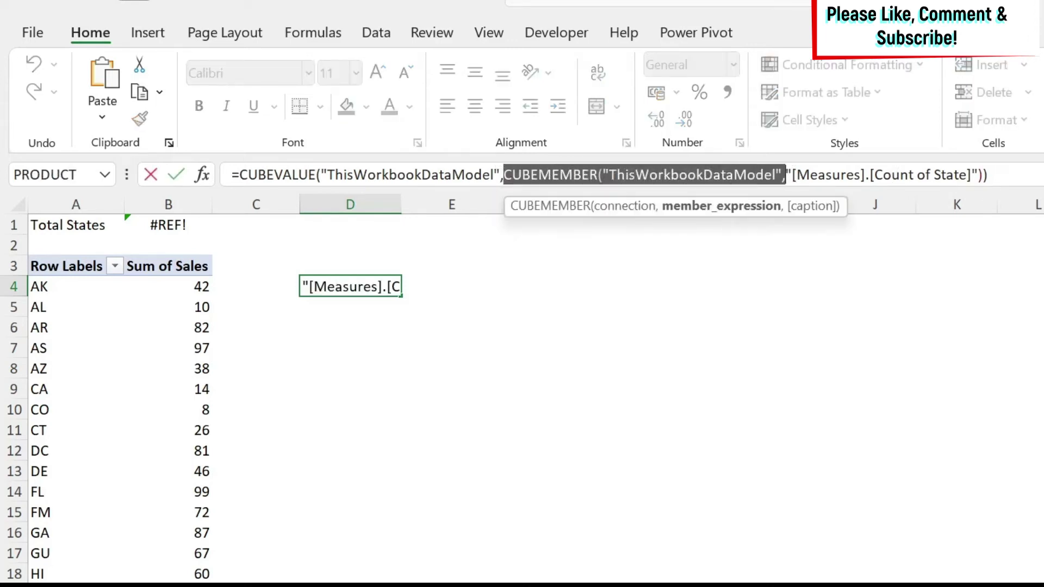
{"action": "key", "text": "Delete"}
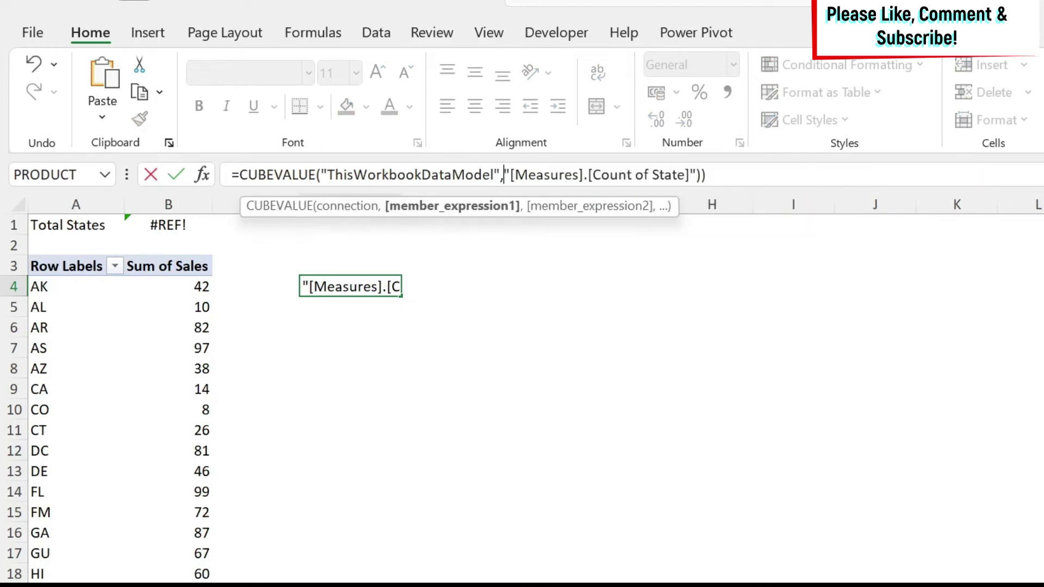
{"action": "key", "text": "Right"}
{"action": "key", "text": "Right"}
{"action": "key", "text": "Right"}
{"action": "key", "text": "Right"}
{"action": "key", "text": "Right"}
{"action": "key", "text": "Right"}
{"action": "key", "text": "Right"}
{"action": "key", "text": "Right"}
{"action": "key", "text": "Right"}
{"action": "key", "text": "Right"}
{"action": "key", "text": "Right"}
{"action": "key", "text": "Right"}
{"action": "key", "text": "Right"}
{"action": "key", "text": "Right"}
{"action": "key", "text": "Right"}
{"action": "key", "text": "Right"}
{"action": "key", "text": "Right"}
{"action": "key", "text": "Right"}
{"action": "key", "text": "Right"}
{"action": "key", "text": "Right"}
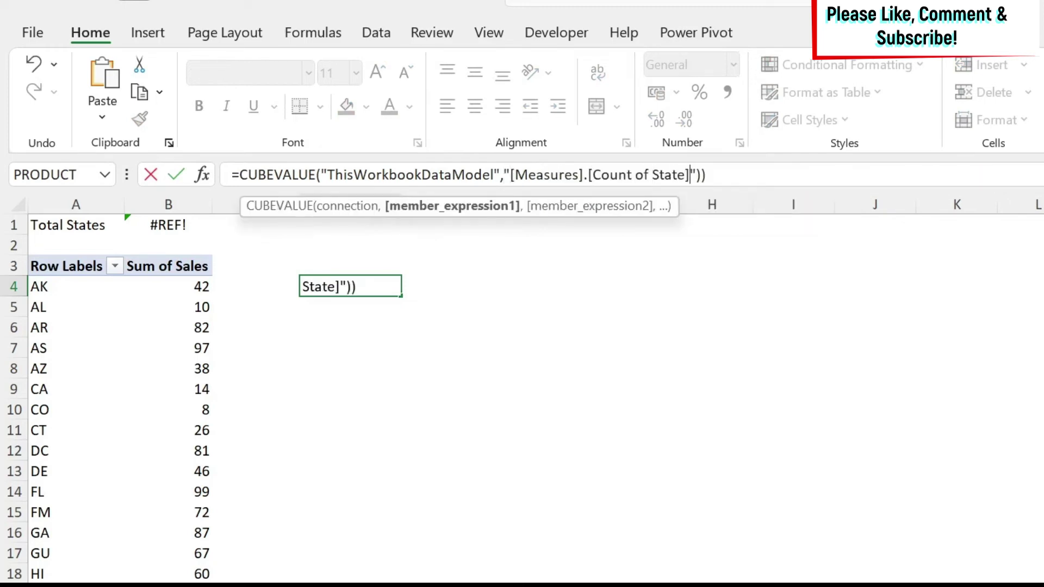
{"action": "key", "text": "BackSpace"}
{"action": "key", "text": "Return"}
{"action": "left_click", "coordinate": [380, 289]}
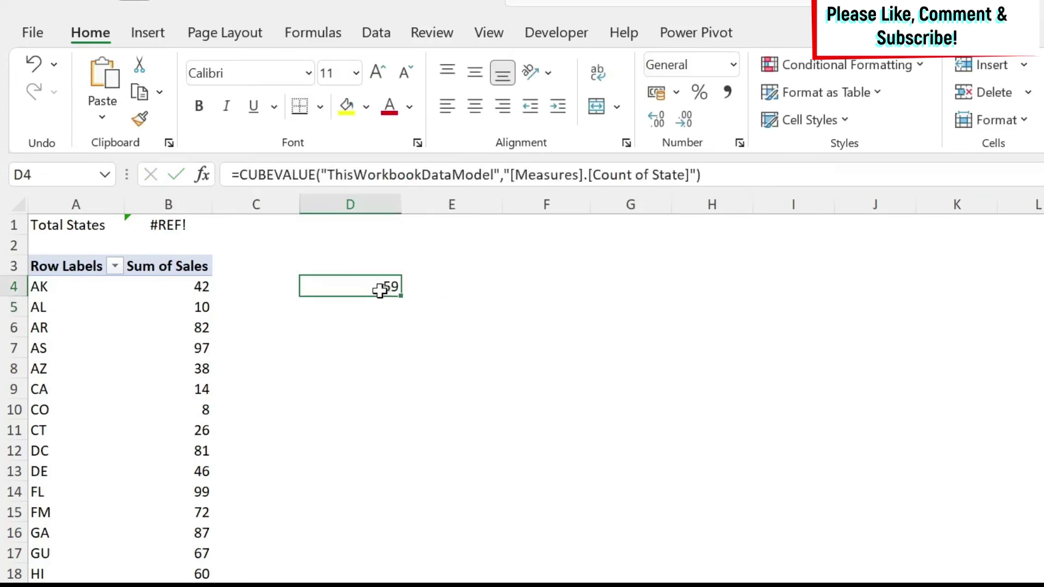
Move D4's count formula onto B1 and prefix it with "Total States "& to show Total States 59.
{"action": "left_click_drag", "start_coordinate": [378, 298], "coordinate": [156, 219]}
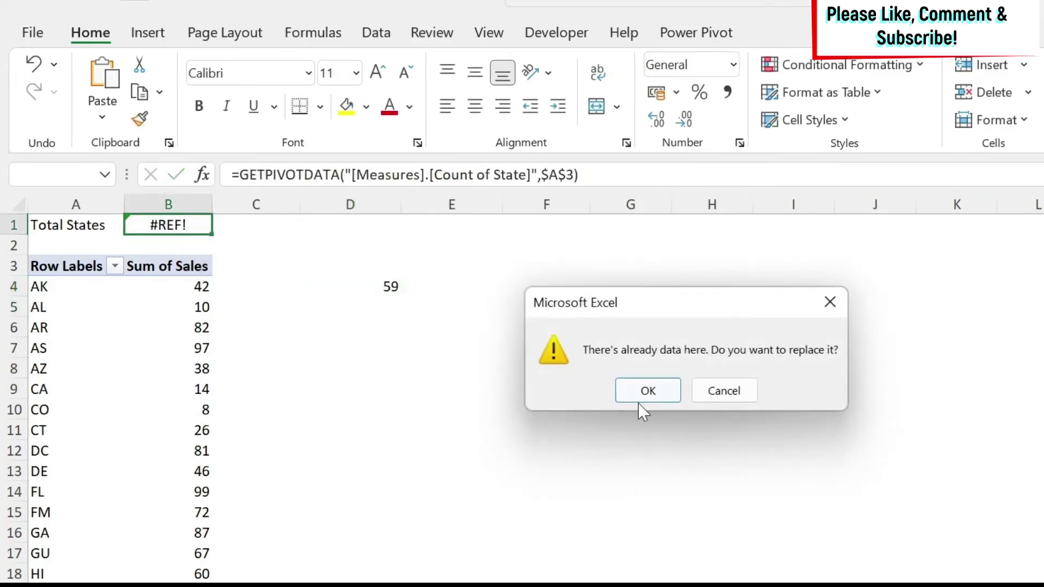
{"action": "left_click", "coordinate": [644, 389]}
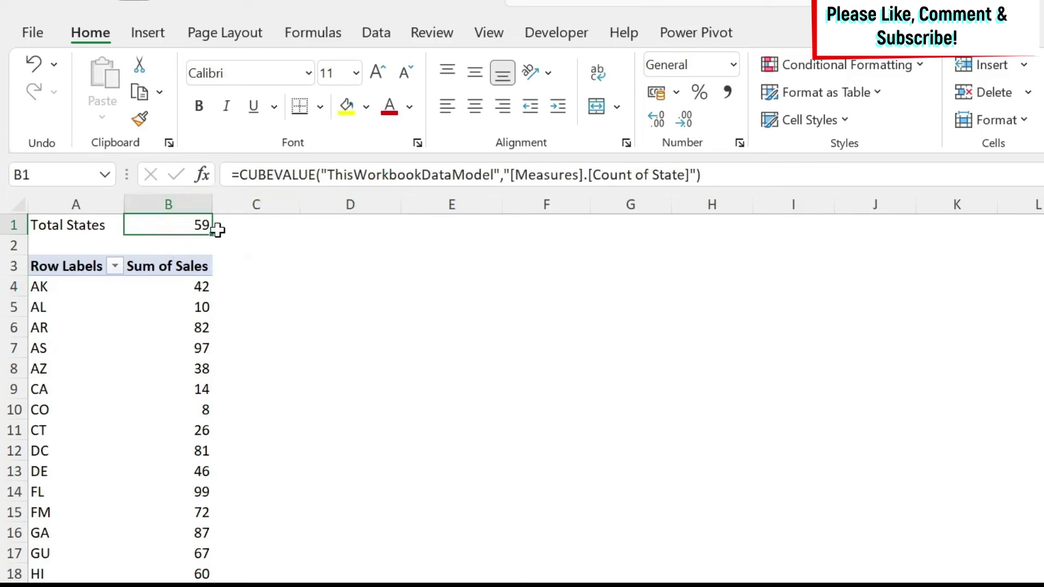
{"action": "left_click", "coordinate": [238, 176]}
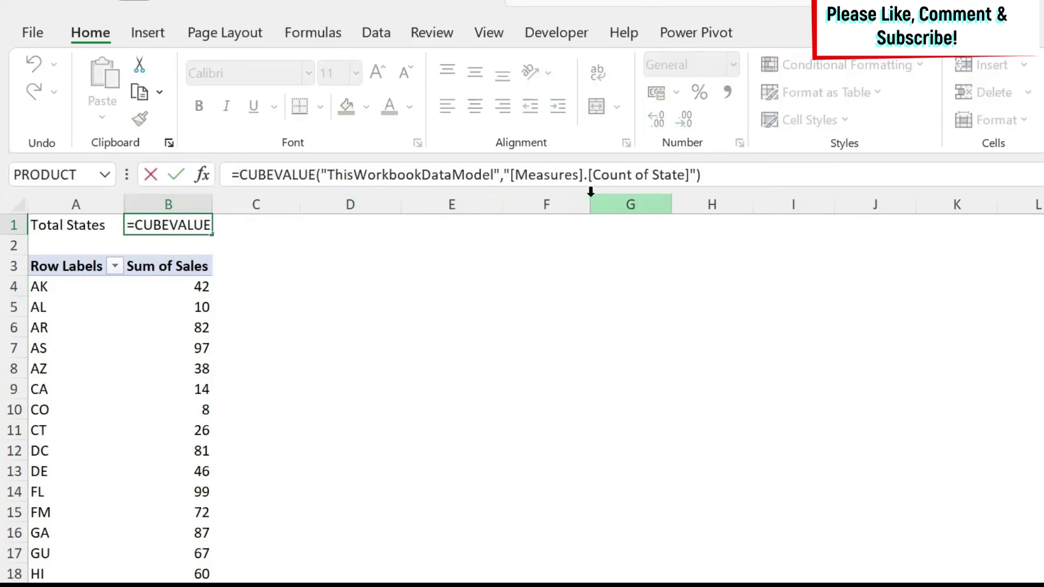
{"action": "type", "text": "Total "}
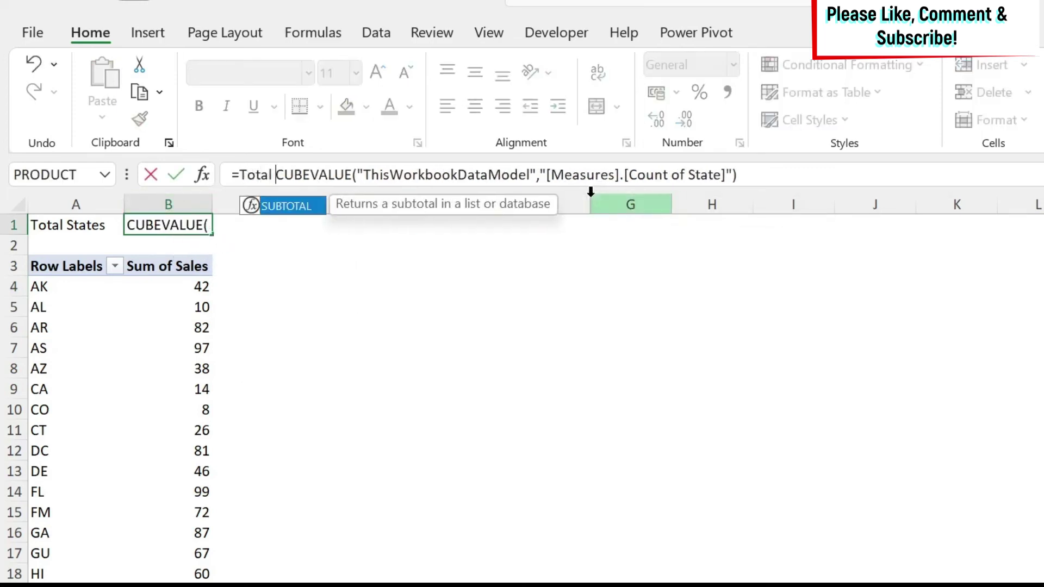
{"action": "type", "text": "States"}
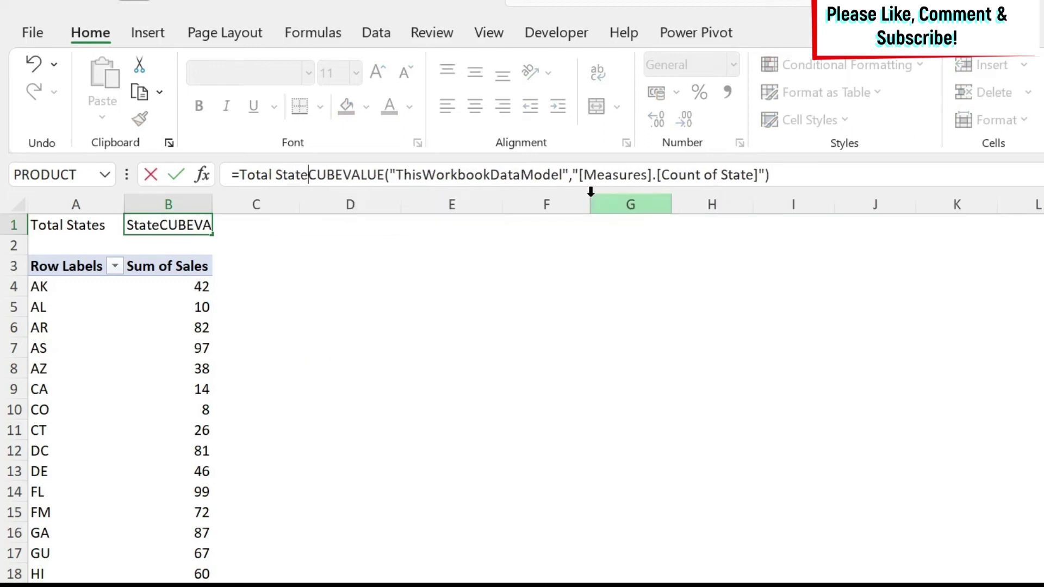
{"action": "type", "text": "\""}
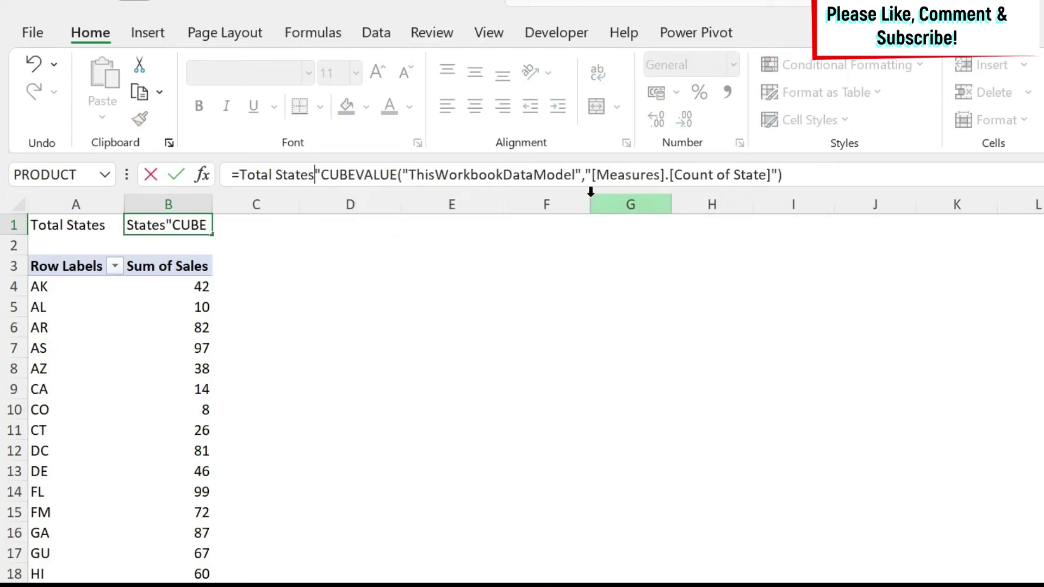
{"action": "key", "text": "Left"}
{"action": "key", "text": "Left"}
{"action": "key", "text": "Left"}
{"action": "key", "text": "Left"}
{"action": "key", "text": "Left"}
{"action": "key", "text": "Left"}
{"action": "key", "text": "Left"}
{"action": "type", "text": "\""}
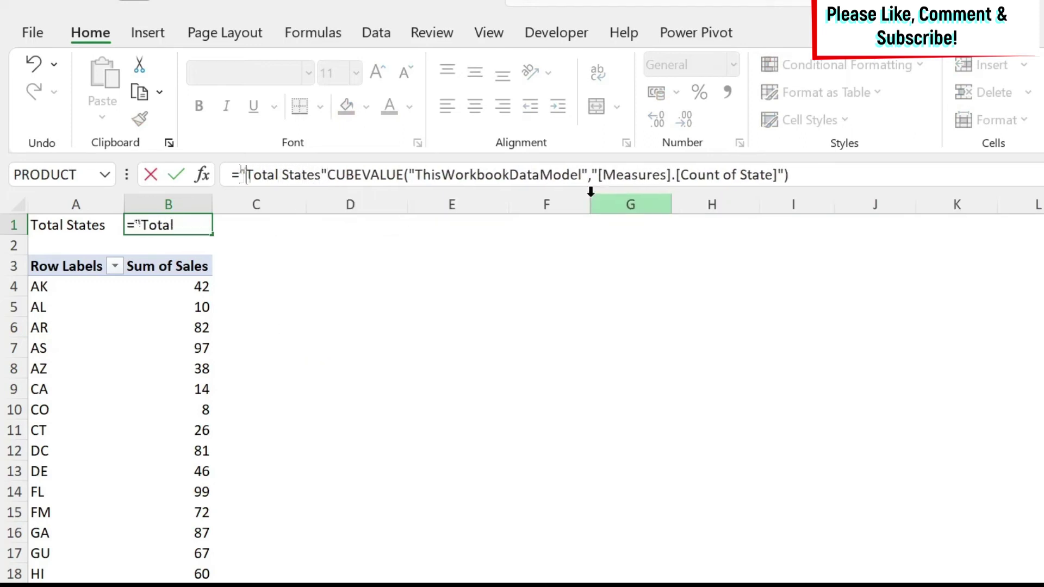
{"action": "key", "text": "Right"}
{"action": "key", "text": "Right"}
{"action": "key", "text": "Right"}
{"action": "key", "text": "Right"}
{"action": "key", "text": "Right"}
{"action": "key", "text": "Right"}
{"action": "key", "text": "Right"}
{"action": "key", "text": "Right"}
{"action": "key", "text": "Right"}
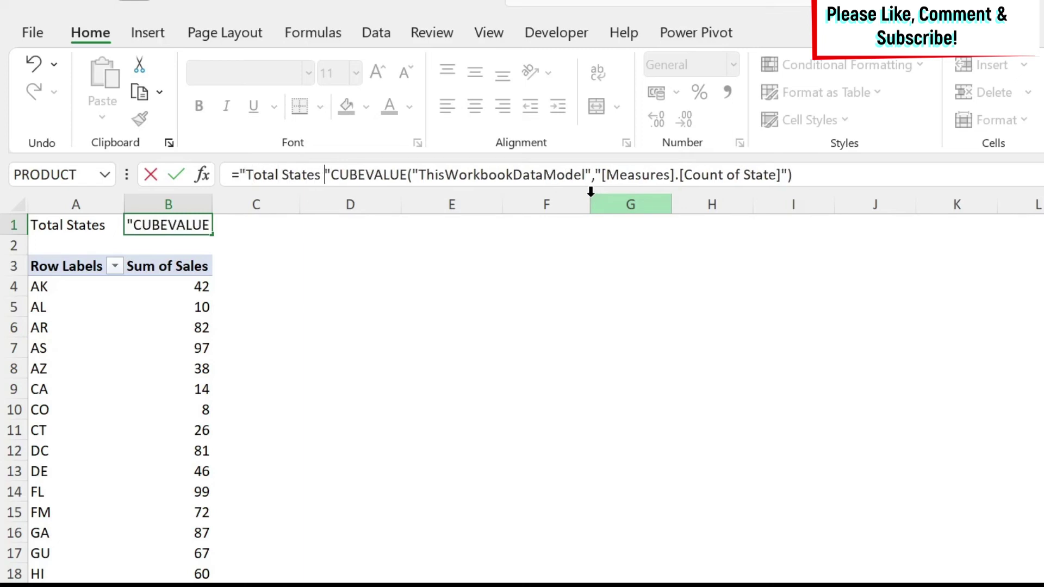
{"action": "type", "text": "&"}
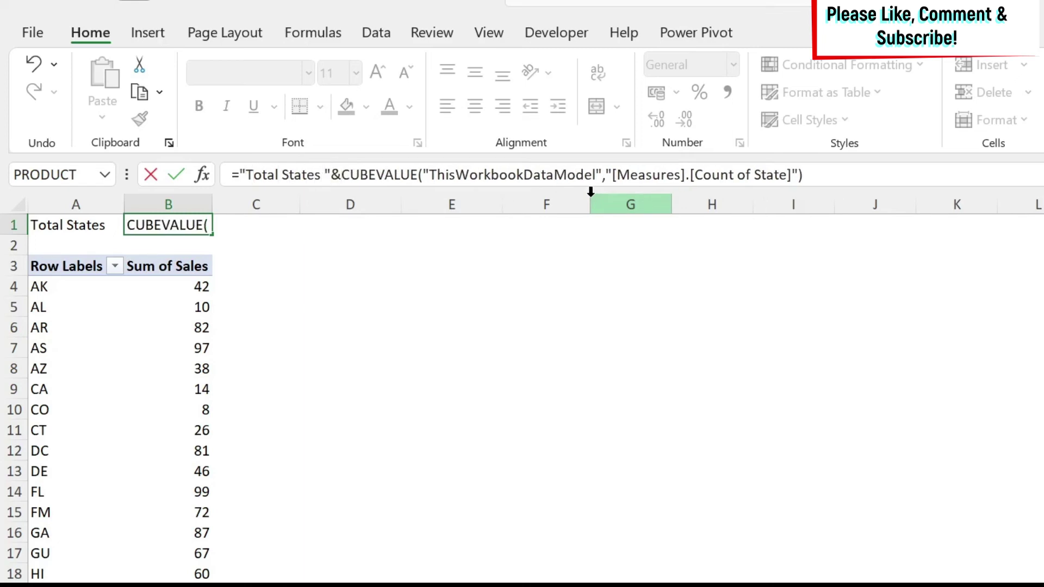
{"action": "key", "text": "Return"}
{"action": "key", "text": "Up"}
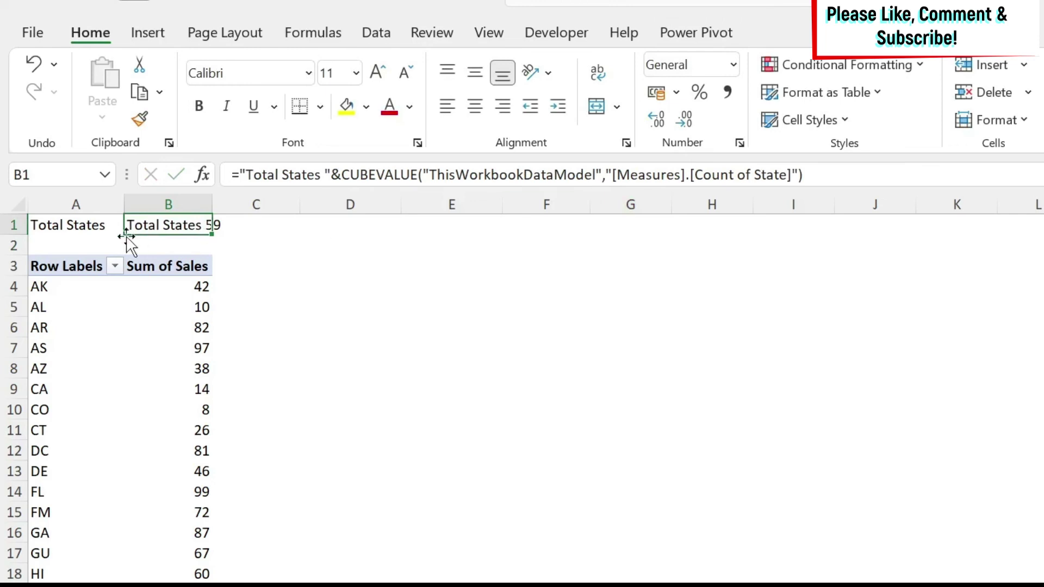
{"action": "left_click", "coordinate": [54, 218]}
Clear the old label in A1 and autofit column B to show 'Total States 59'.
{"action": "key", "text": "Delete"}
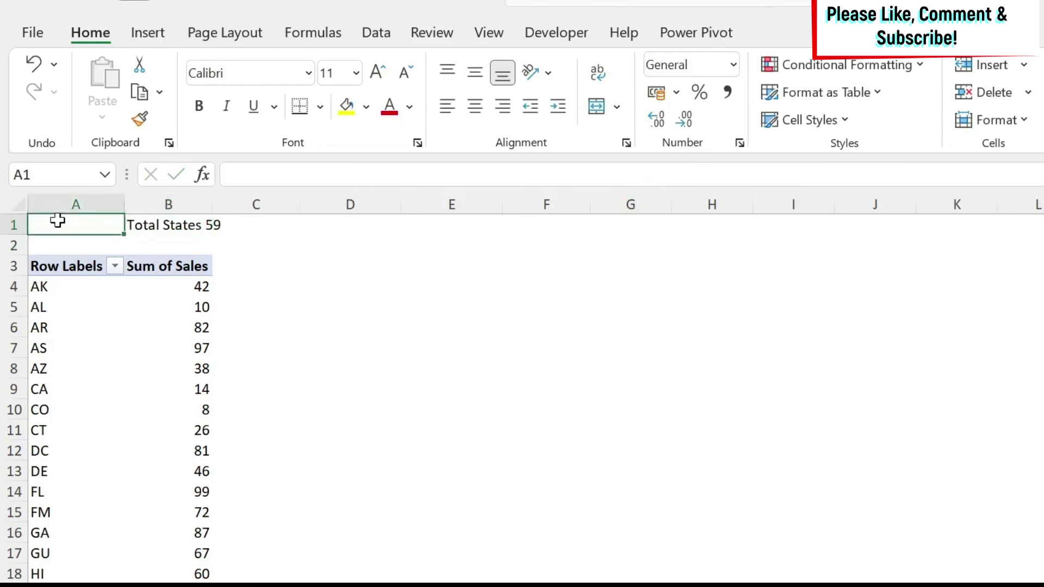
{"action": "double_click", "coordinate": [215, 202]}
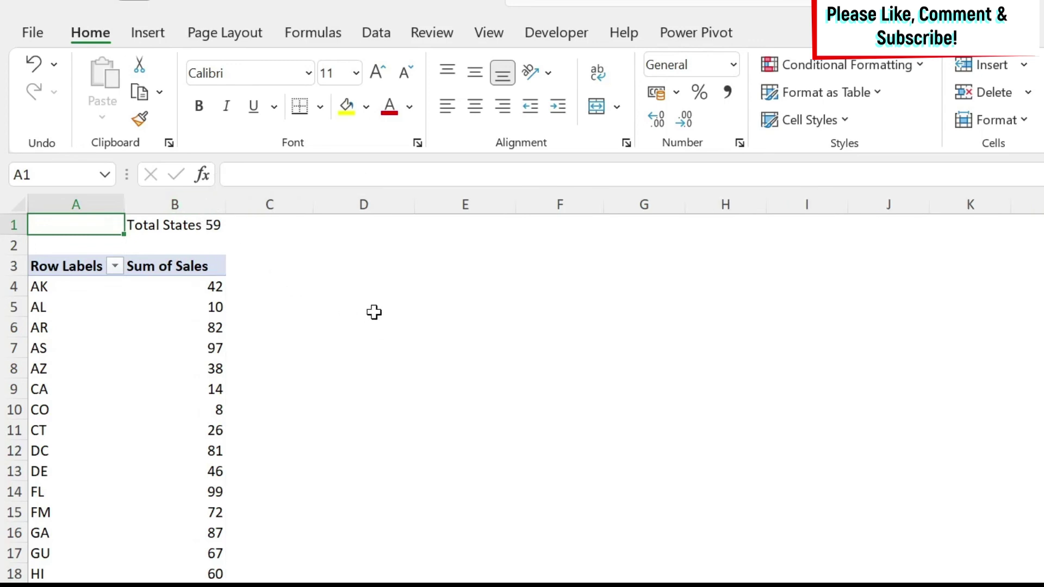